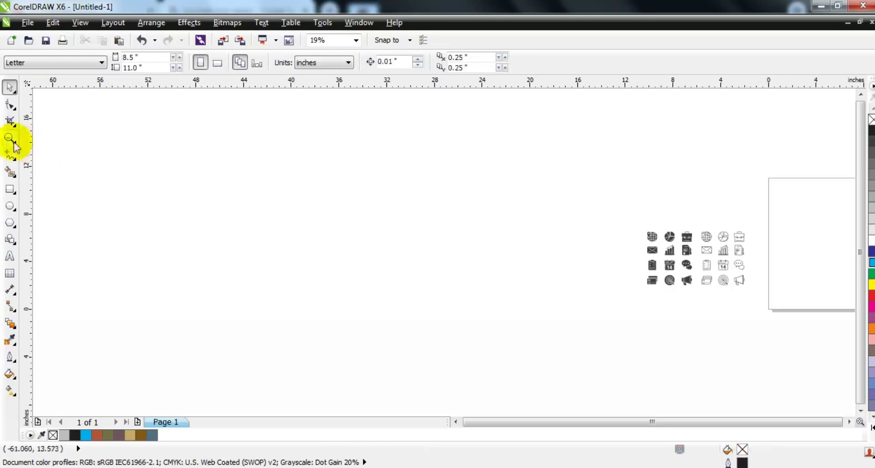
Step: Draw a circle with a 1.5 pt outline left of the page and shrink it about its centre to about 5.9 in in diameter
{"action": "left_click_drag", "start_coordinate": [334, 182], "coordinate": [554, 358]}
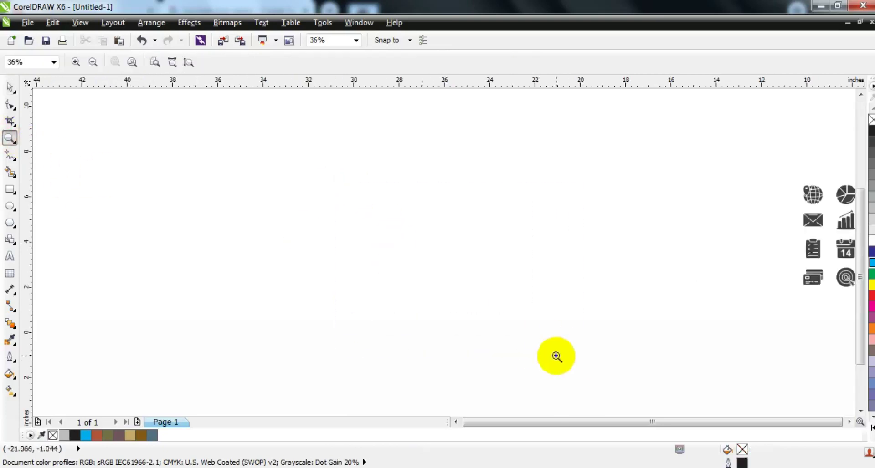
{"action": "left_click", "coordinate": [10, 207]}
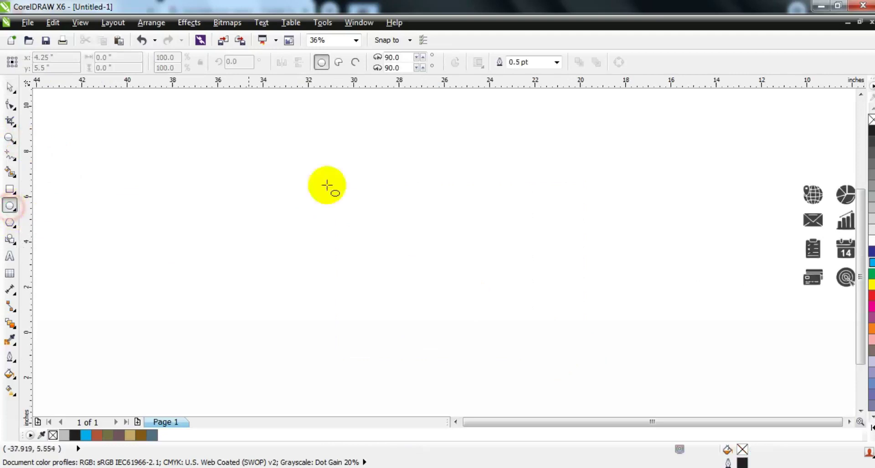
{"action": "left_click", "coordinate": [557, 62]}
{"action": "left_click", "coordinate": [532, 117]}
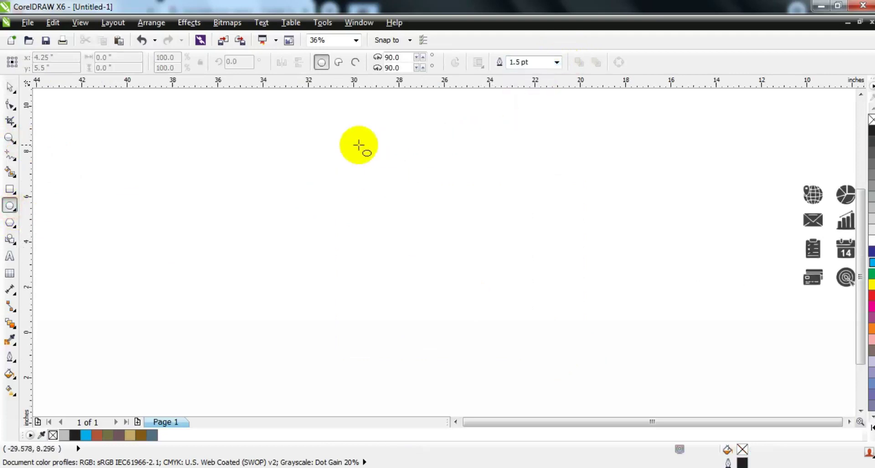
{"action": "left_click_drag", "start_coordinate": [320, 129], "coordinate": [385, 321]}
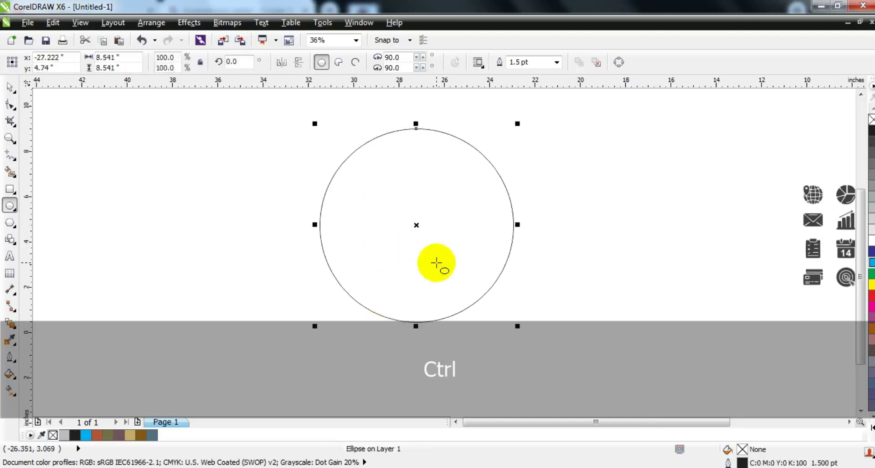
{"action": "left_click_drag", "start_coordinate": [517, 124], "coordinate": [500, 153]}
{"action": "left_click", "coordinate": [8, 138]}
{"action": "left_click", "coordinate": [348, 207]}
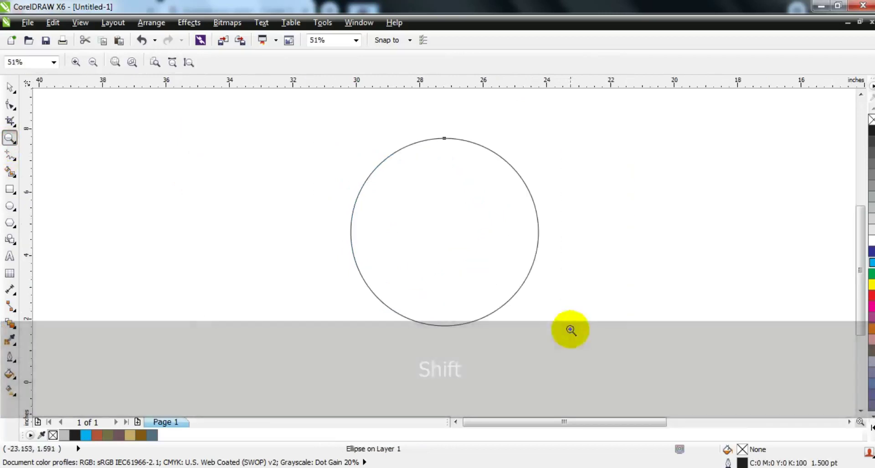
Step: Set the circle's outline width to 2.0 pt and shift the circle slightly left and down
{"action": "left_click", "coordinate": [10, 87]}
{"action": "left_click", "coordinate": [557, 63]}
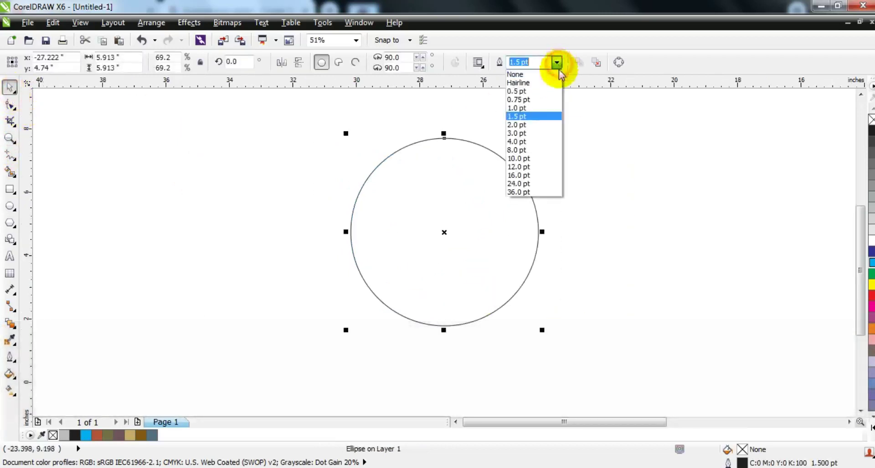
{"action": "left_click", "coordinate": [536, 127]}
{"action": "left_click_drag", "start_coordinate": [474, 201], "coordinate": [455, 204]}
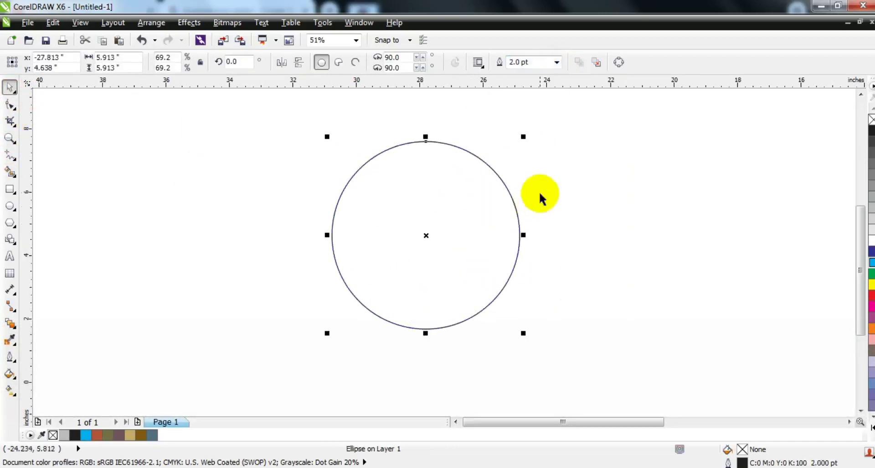
Step: Add a one-step inside contour to the circle with an offset of about 1.29 in
{"action": "left_click", "coordinate": [15, 331]}
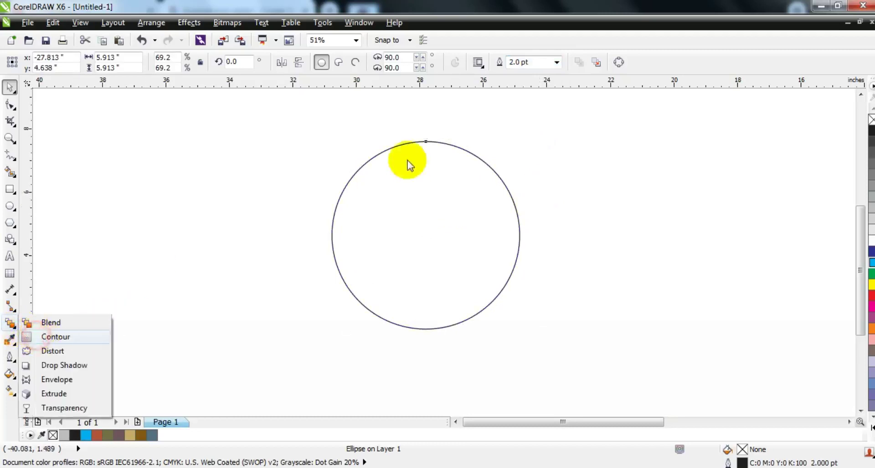
{"action": "left_click_drag", "start_coordinate": [426, 141], "coordinate": [427, 184]}
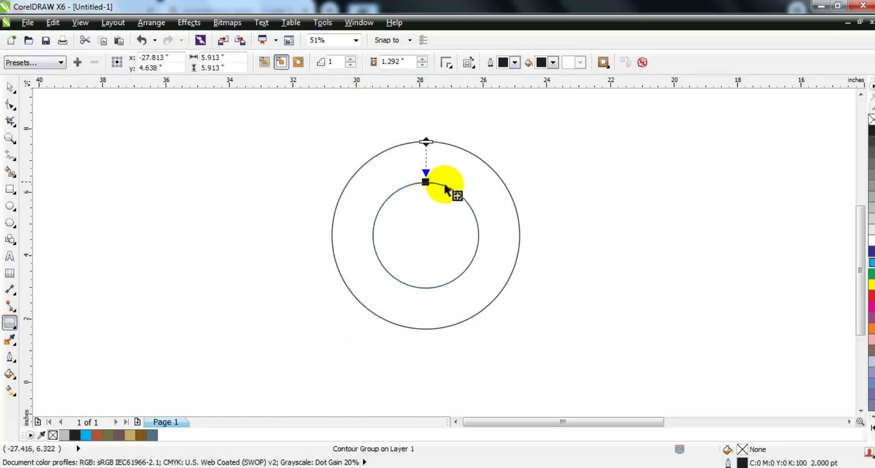
{"action": "left_click", "coordinate": [9, 86]}
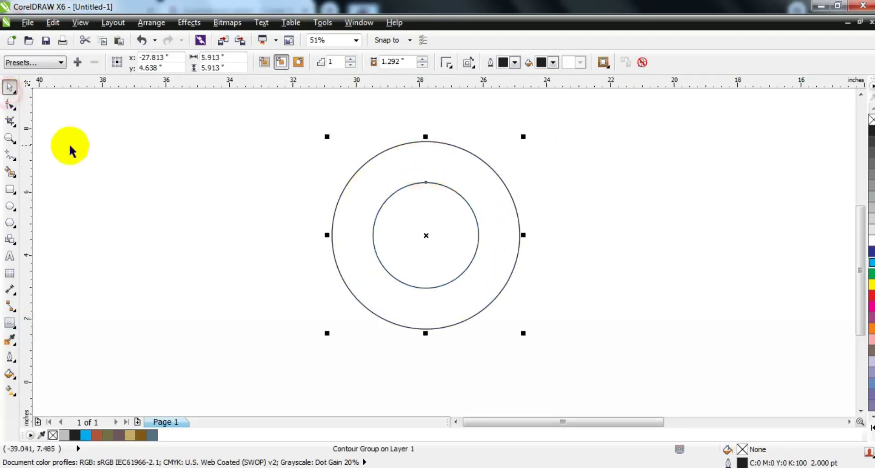
Step: Break the contour group apart and combine the two concentric circles into a single ring curve
{"action": "left_click", "coordinate": [187, 22]}
{"action": "mouse_move", "coordinate": [163, 26]}
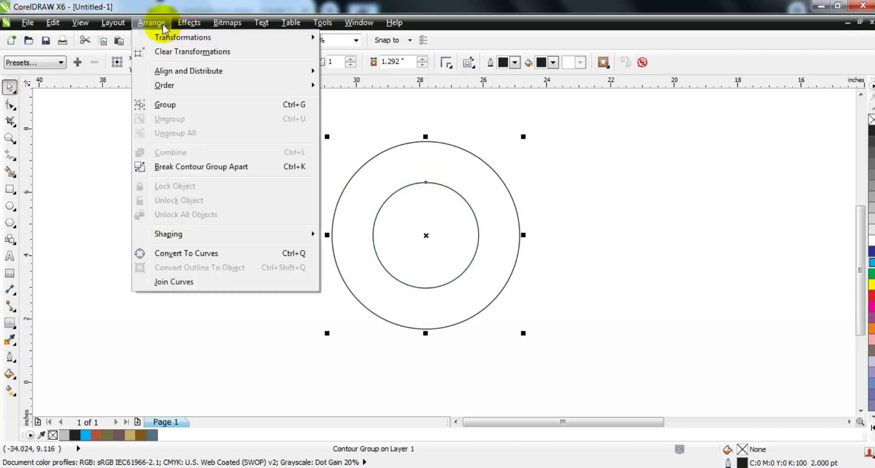
{"action": "left_click", "coordinate": [173, 166]}
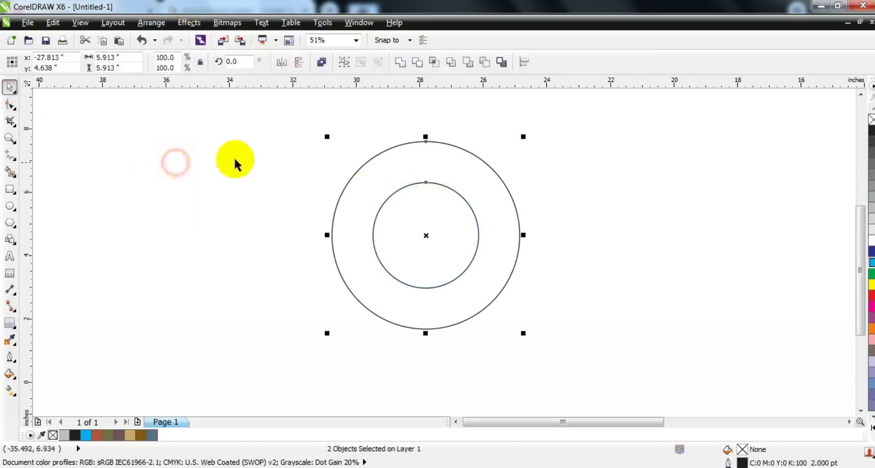
{"action": "left_click", "coordinate": [240, 127]}
{"action": "left_click_drag", "start_coordinate": [240, 126], "coordinate": [567, 346]}
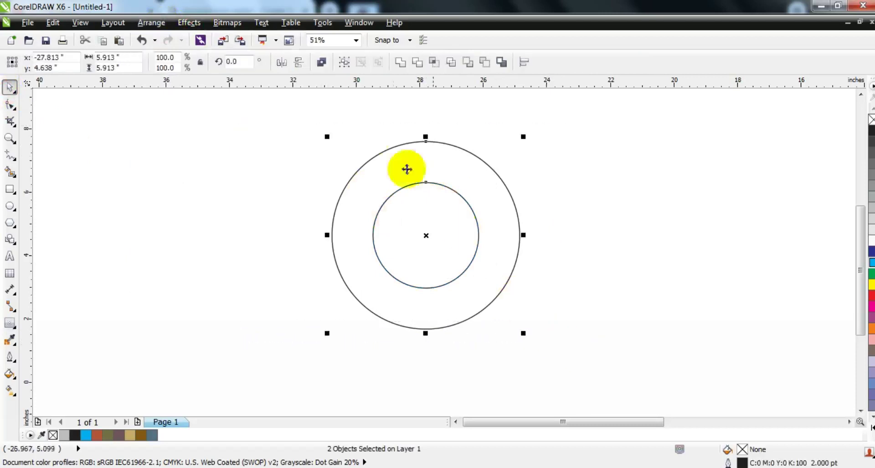
{"action": "left_click", "coordinate": [322, 66]}
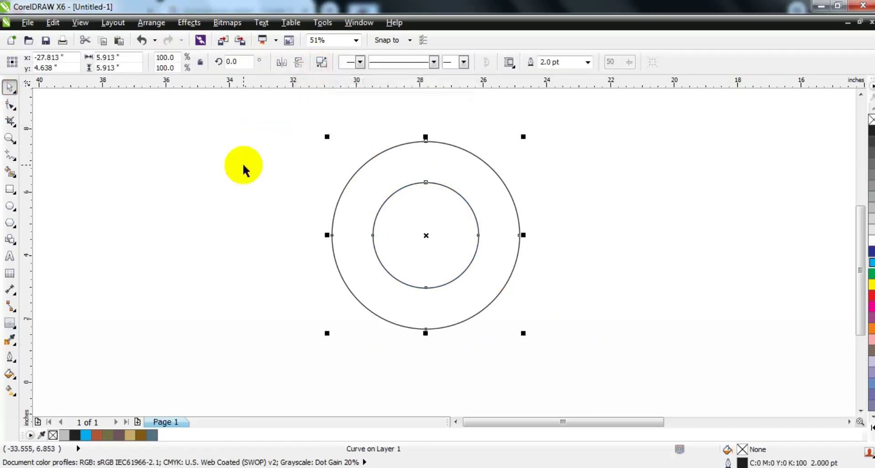
Step: Duplicate the ring straight up so the copy's outer edge touches the top of the original's inner circle
{"action": "scroll", "coordinate": [474, 235], "scroll_direction": "up", "scroll_amount": 1}
{"action": "left_click_drag", "start_coordinate": [478, 310], "coordinate": [478, 174]}
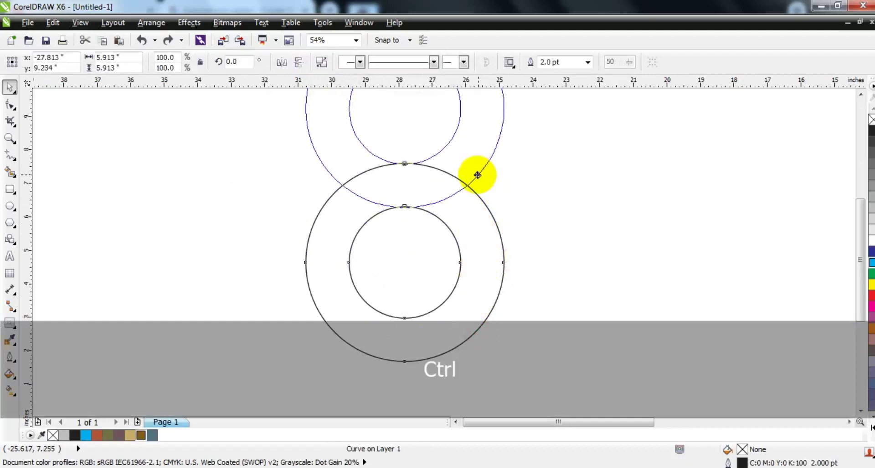
{"action": "left_click_drag", "start_coordinate": [477, 174], "coordinate": [477, 174]}
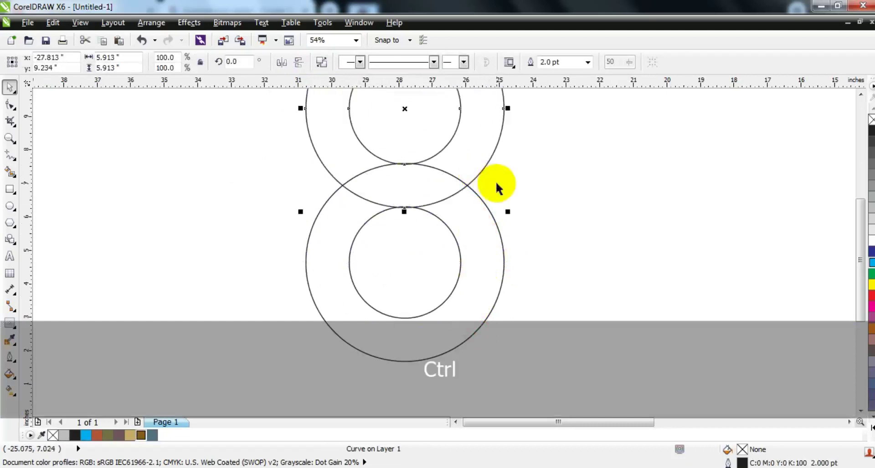
Step: Duplicate the ring straight down so the copy's outer edge touches the bottom of the middle ring's inner circle
{"action": "key", "text": "F3"}
{"action": "left_click_drag", "start_coordinate": [452, 148], "coordinate": [451, 289]}
{"action": "key", "text": "shift+F2"}
{"action": "left_click_drag", "start_coordinate": [488, 142], "coordinate": [490, 150]}
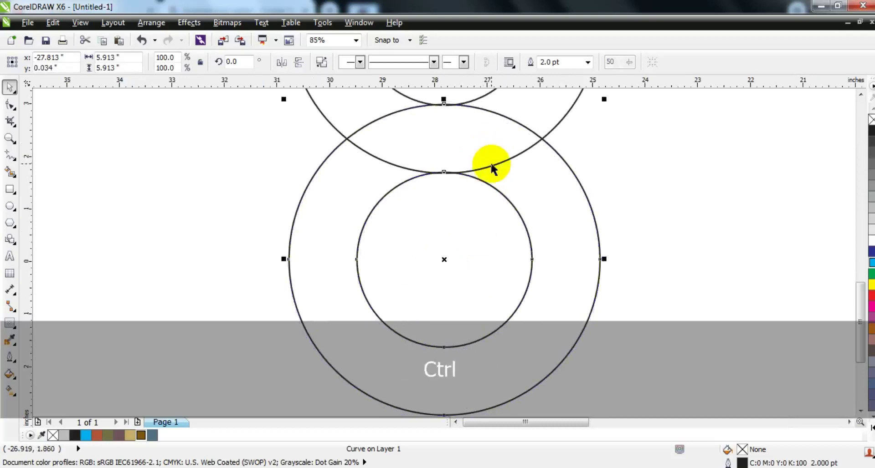
Step: Create a copy of the top and bottom rings rotated to about 299.8° around the middle ring, and repeat the duplication once to get six outer rings
{"action": "key", "text": "F3"}
{"action": "left_click", "coordinate": [483, 126], "text": "shift"}
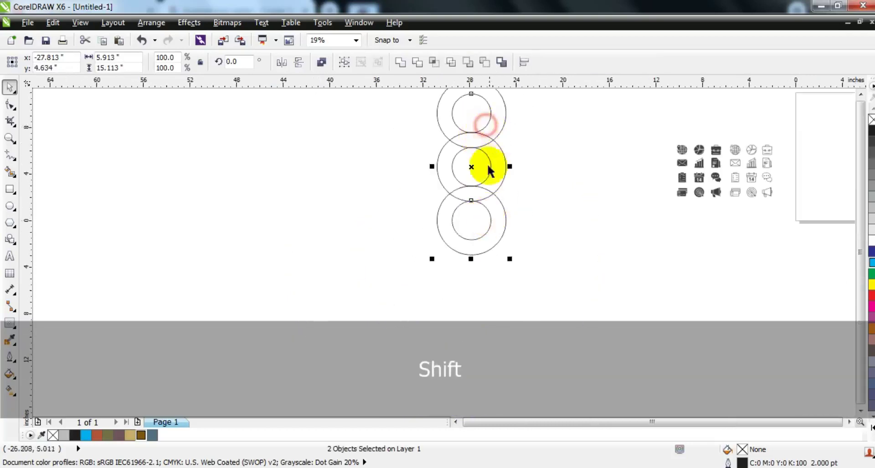
{"action": "key", "text": "shift+F2"}
{"action": "left_click", "coordinate": [482, 149]}
{"action": "left_click_drag", "start_coordinate": [511, 95], "coordinate": [596, 235]}
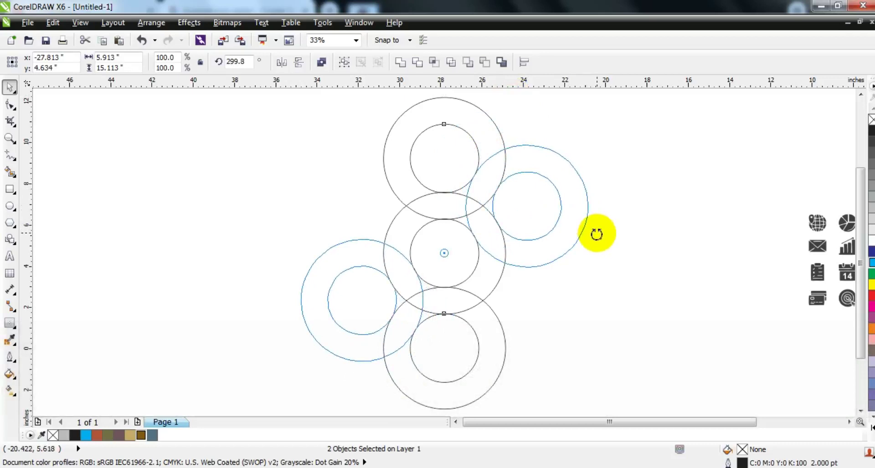
{"action": "left_click_drag", "start_coordinate": [597, 235], "coordinate": [597, 233]}
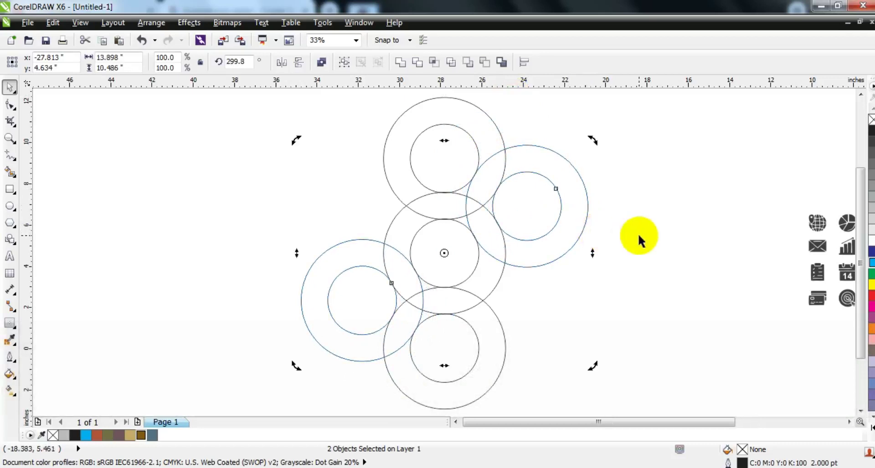
{"action": "key", "text": "ctrl+r"}
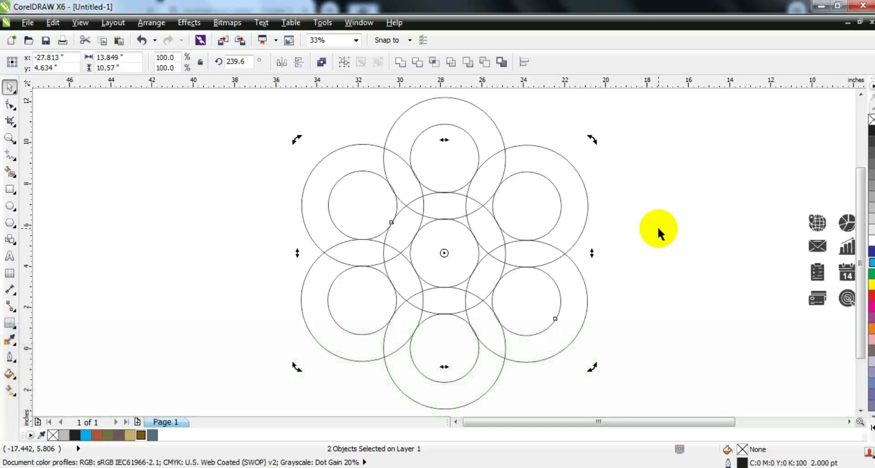
Step: Move the centre ring out of the pattern to the empty area left of the six rings
{"action": "left_click", "coordinate": [658, 229]}
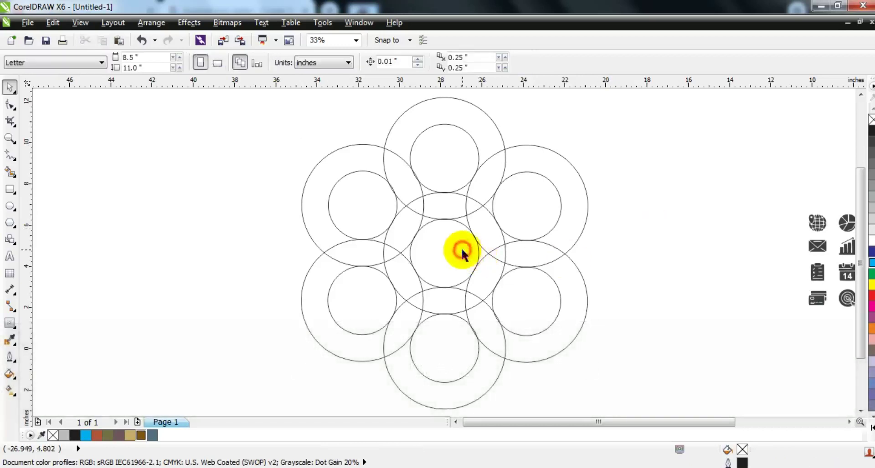
{"action": "left_click_drag", "start_coordinate": [477, 255], "coordinate": [236, 240]}
{"action": "left_click", "coordinate": [243, 315]}
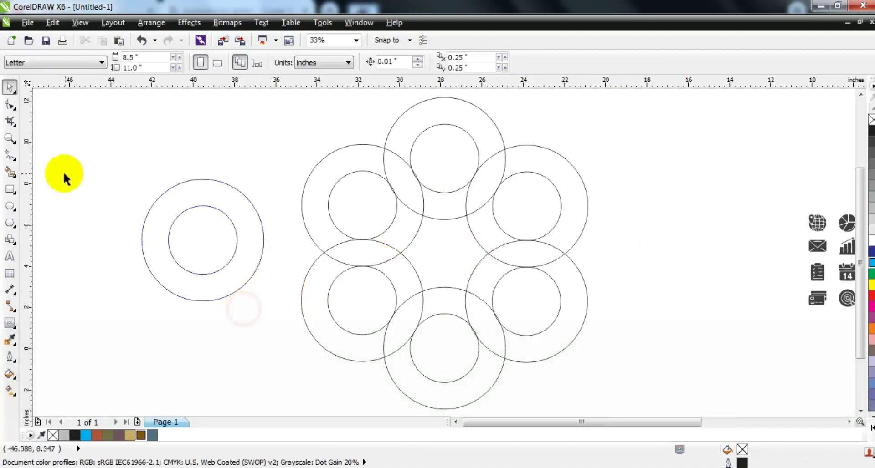
Step: Use Smart Fill to fill every section and overlap of the six outer rings with light grey and a 0.5 pt black outline
{"action": "left_click", "coordinate": [9, 172]}
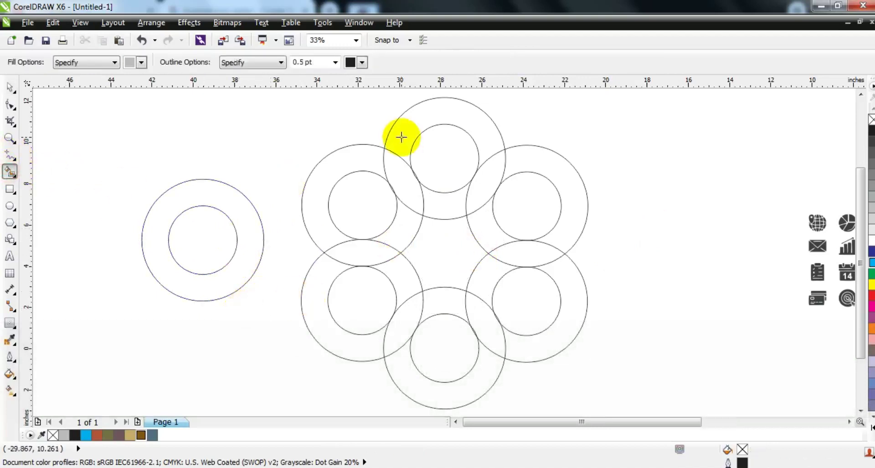
{"action": "left_click", "coordinate": [401, 137]}
{"action": "left_click", "coordinate": [397, 172]}
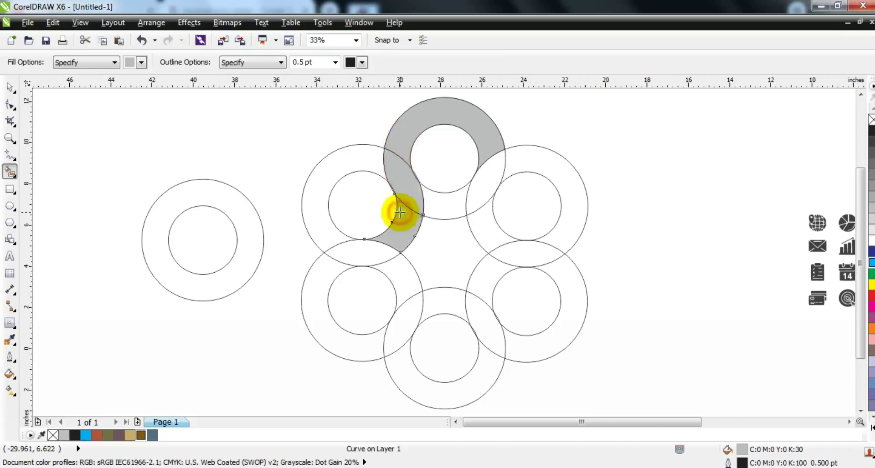
{"action": "left_click", "coordinate": [357, 160]}
{"action": "left_click", "coordinate": [348, 248]}
{"action": "left_click", "coordinate": [393, 269]}
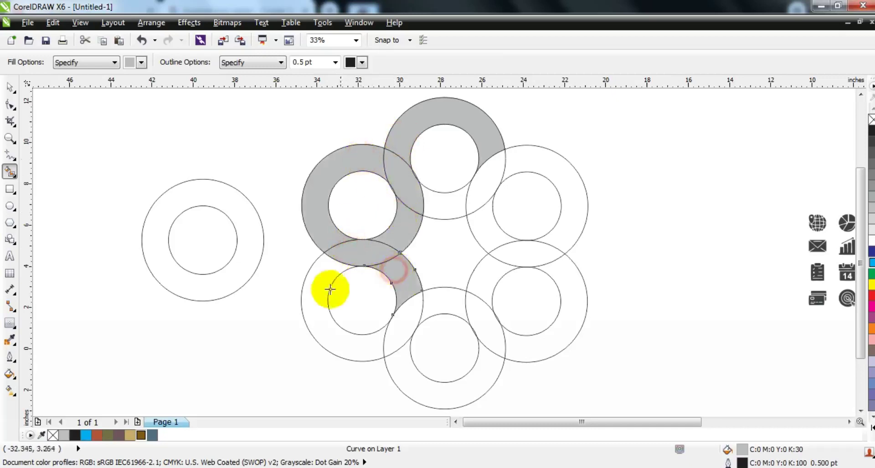
{"action": "left_click", "coordinate": [319, 293]}
{"action": "left_click", "coordinate": [401, 326]}
{"action": "left_click", "coordinate": [434, 306]}
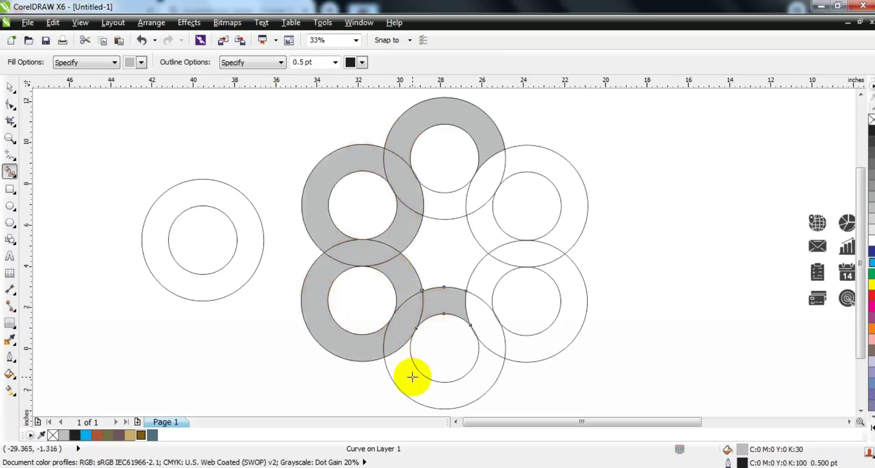
{"action": "left_click", "coordinate": [412, 378]}
{"action": "left_click", "coordinate": [482, 331]}
{"action": "left_click", "coordinate": [487, 282]}
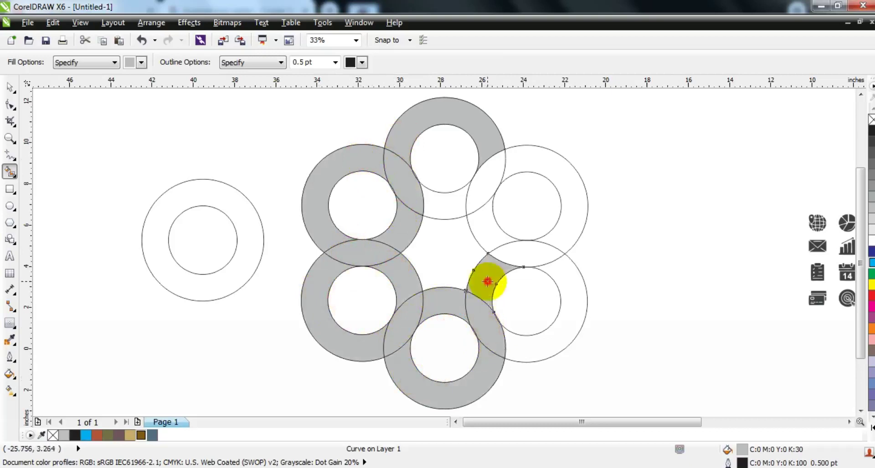
{"action": "left_click", "coordinate": [524, 349]}
{"action": "left_click", "coordinate": [538, 252]}
{"action": "left_click", "coordinate": [570, 219]}
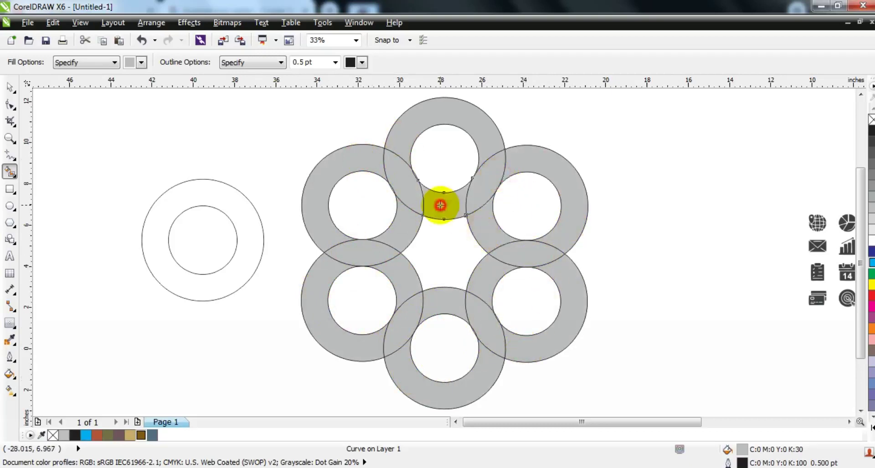
Step: Weld the top ring's upper section, its upper-left overlap and the adjoining section into one S-shaped piece, and fill it with red-brown #B35539
{"action": "left_click", "coordinate": [9, 86]}
{"action": "key", "text": "F4"}
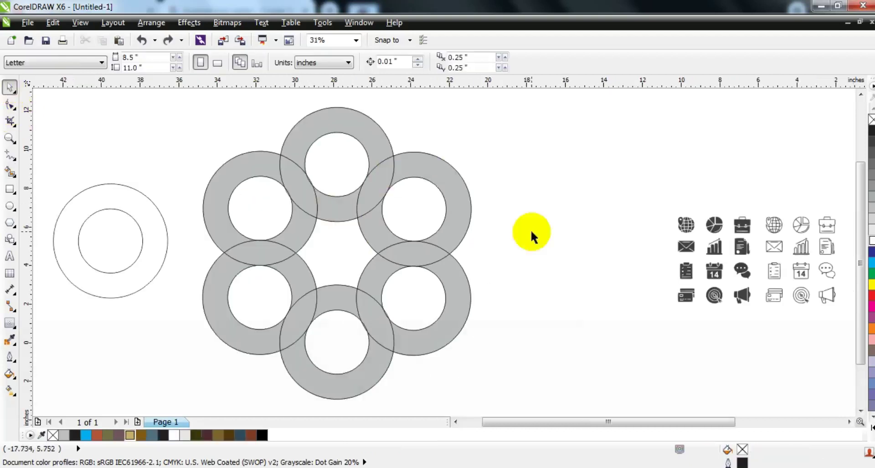
{"action": "left_click", "coordinate": [313, 134]}
{"action": "left_click", "coordinate": [297, 185], "text": "shift"}
{"action": "left_click", "coordinate": [297, 224], "text": "shift"}
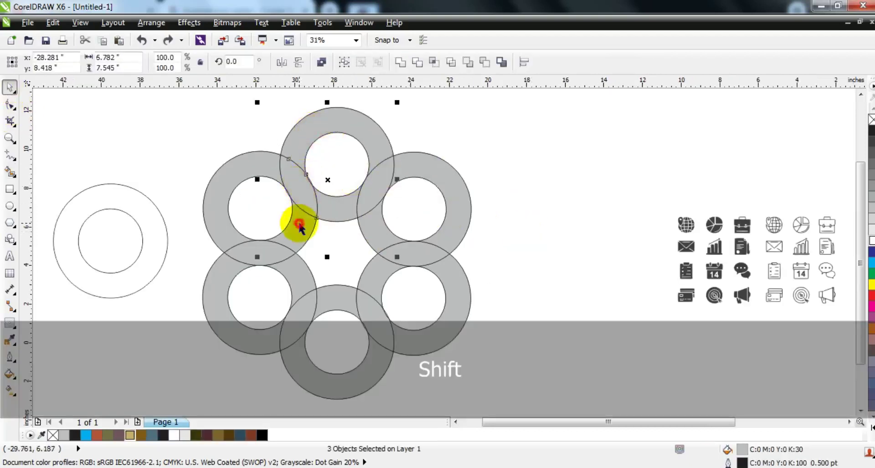
{"action": "left_click", "coordinate": [397, 64]}
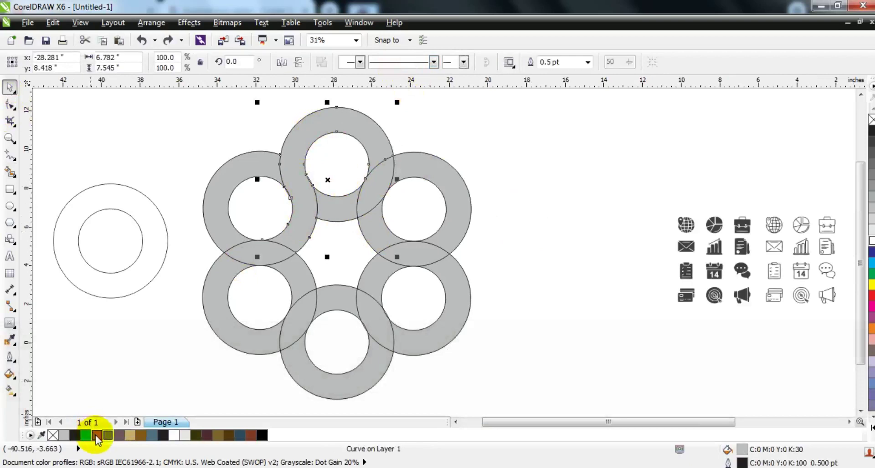
{"action": "left_click", "coordinate": [97, 437]}
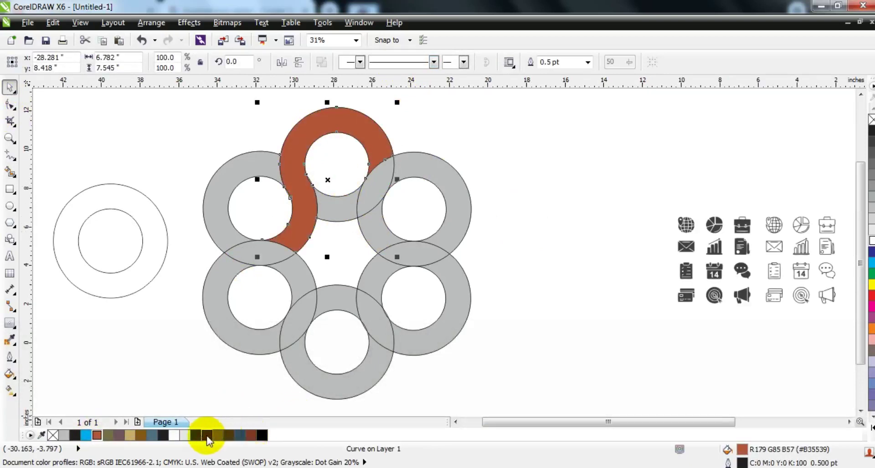
{"action": "left_click", "coordinate": [159, 349]}
Step: Weld the upper-right ring's outer section, its overlap with the top ring and the top ring's lower section, and fill the piece olive green
{"action": "left_click", "coordinate": [450, 193]}
{"action": "left_click", "coordinate": [359, 190], "text": "shift"}
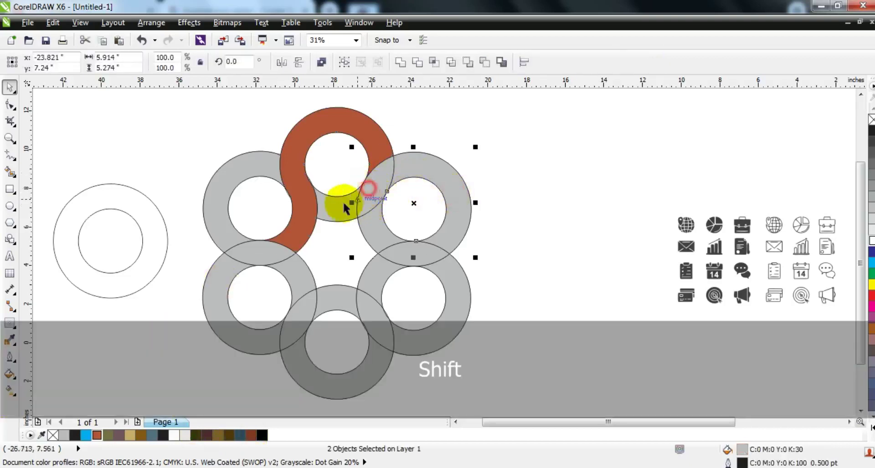
{"action": "left_click", "coordinate": [341, 204], "text": "shift"}
{"action": "left_click", "coordinate": [399, 64]}
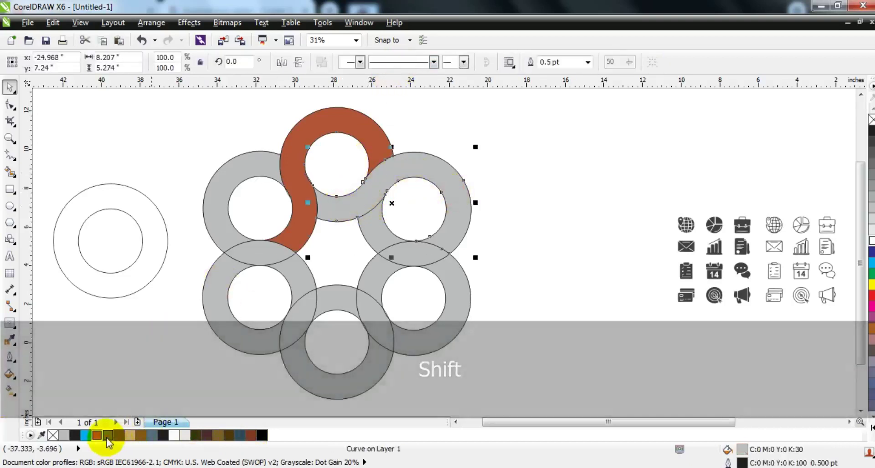
{"action": "left_click", "coordinate": [108, 435]}
Step: Weld the lower-right ring's outer section with the overlap and adjoining section of the ring above, and fill the piece with purple-brown #71535B
{"action": "left_click", "coordinate": [451, 282]}
{"action": "left_click", "coordinate": [426, 251], "text": "shift"}
{"action": "left_click", "coordinate": [376, 230], "text": "shift"}
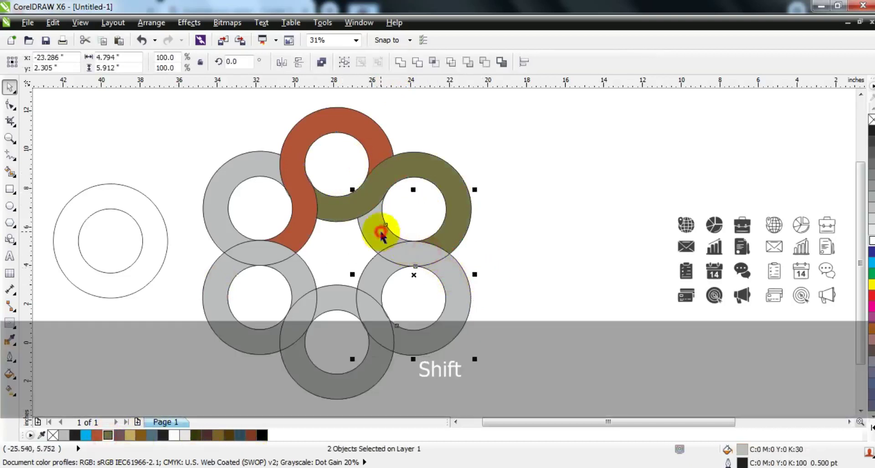
{"action": "left_click", "coordinate": [399, 64]}
{"action": "left_click", "coordinate": [119, 436]}
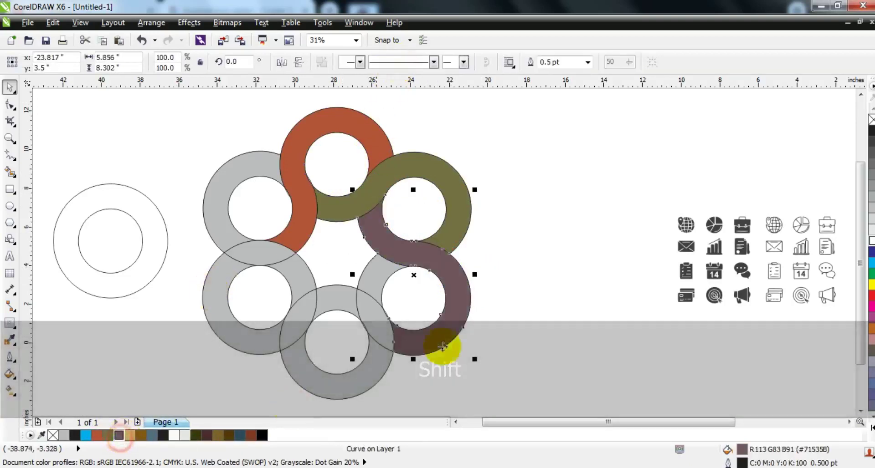
Step: Weld the bottom ring's outer section with the overlap and adjoining inner section of the lower-right ring, and fill the piece with tan #C9AC66
{"action": "left_click", "coordinate": [372, 382]}
{"action": "left_click", "coordinate": [371, 306], "text": "shift"}
{"action": "left_click", "coordinate": [371, 277], "text": "shift"}
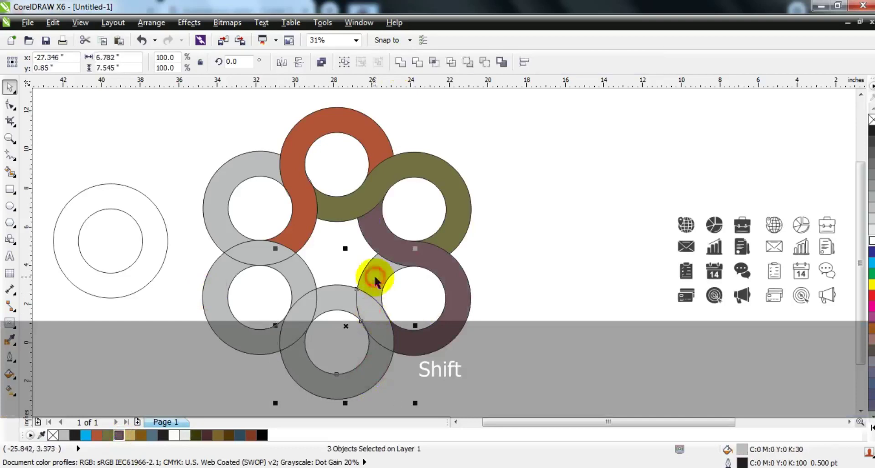
{"action": "left_click", "coordinate": [399, 63]}
{"action": "left_click", "coordinate": [130, 436]}
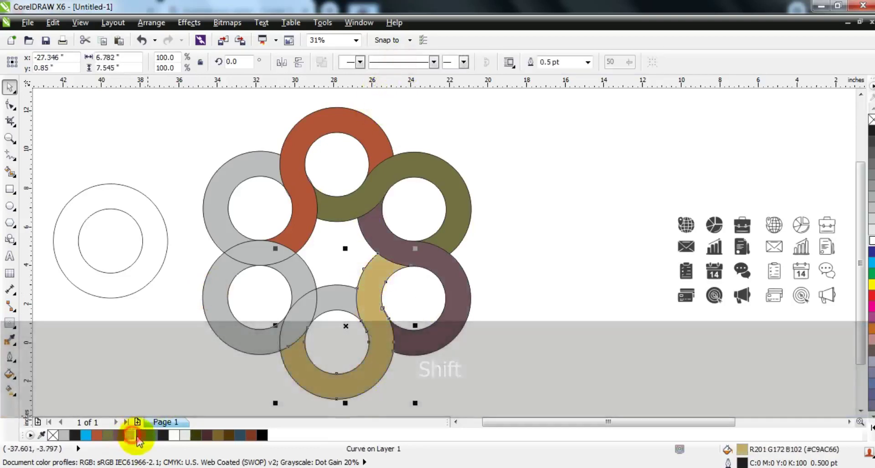
Step: Weld the lower-left ring's outer section, its overlap with the bottom ring and the bottom ring's upper section, and fill the piece with brown #855814
{"action": "left_click", "coordinate": [261, 338]}
{"action": "left_click", "coordinate": [338, 296], "text": "shift"}
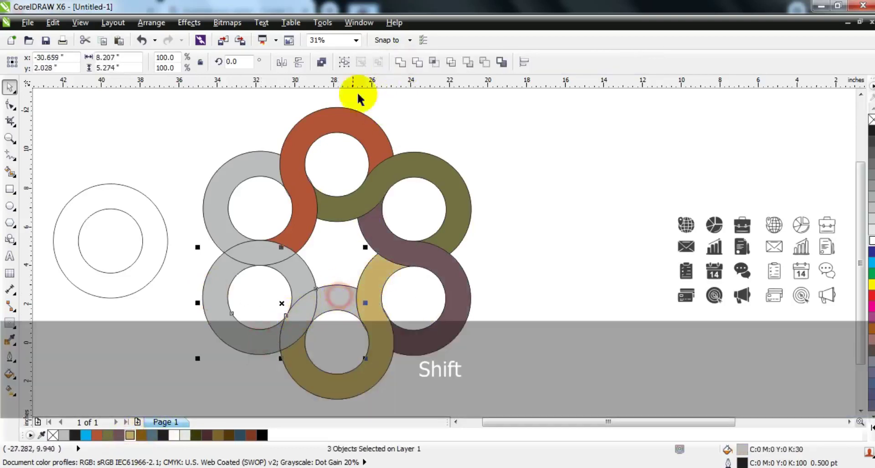
{"action": "left_click", "coordinate": [399, 63]}
{"action": "left_click", "coordinate": [141, 435]}
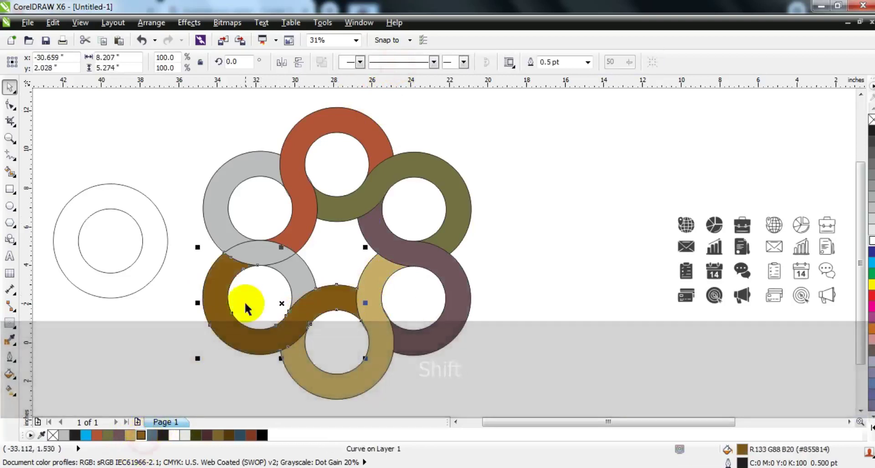
Step: Weld the upper-left ring's outer section, its lower overlap and the lower-left ring's inner section, and fill the piece with blue #527183
{"action": "left_click", "coordinate": [268, 264]}
{"action": "left_click", "coordinate": [223, 229], "text": "shift"}
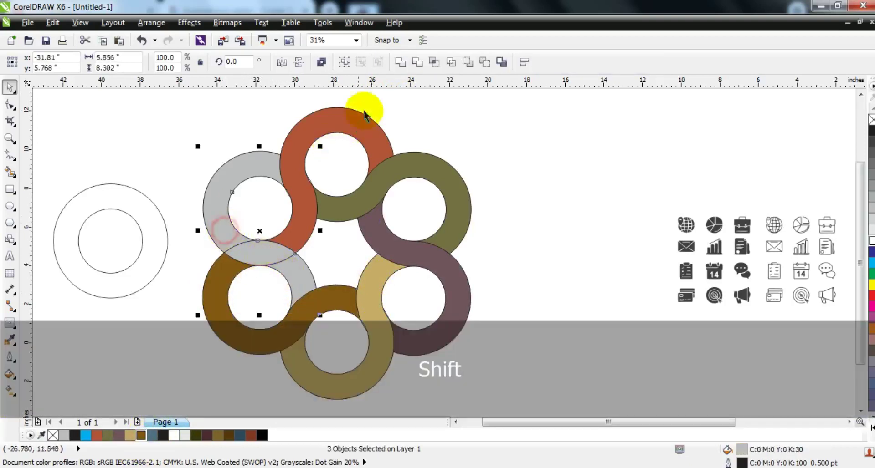
{"action": "left_click", "coordinate": [399, 62]}
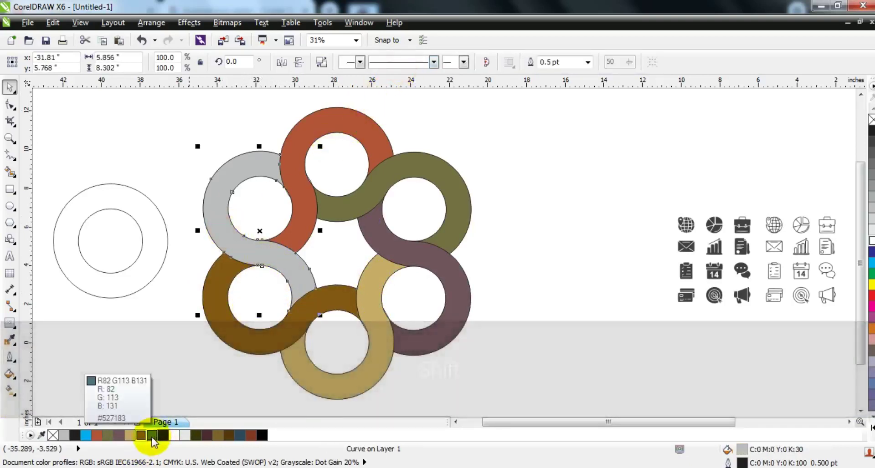
{"action": "left_click", "coordinate": [152, 435]}
{"action": "left_click", "coordinate": [526, 290]}
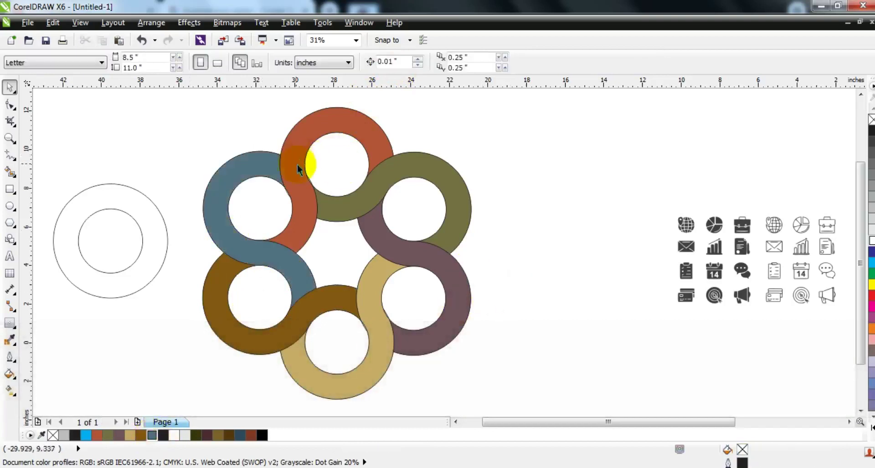
Step: Remove the outlines of the six coloured pieces and move them together to the empty area left of the loose centre ring
{"action": "left_click", "coordinate": [319, 136]}
{"action": "left_click", "coordinate": [437, 164], "text": "shift"}
{"action": "left_click", "coordinate": [434, 265], "text": "shift"}
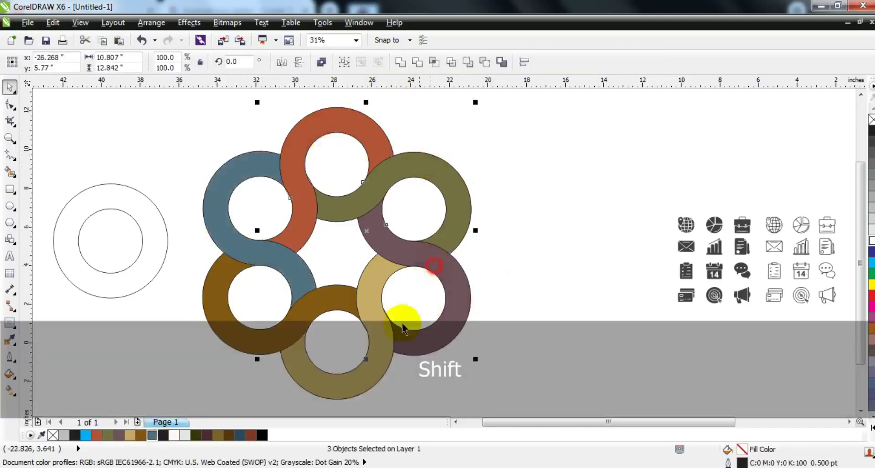
{"action": "left_click", "coordinate": [238, 248], "text": "shift"}
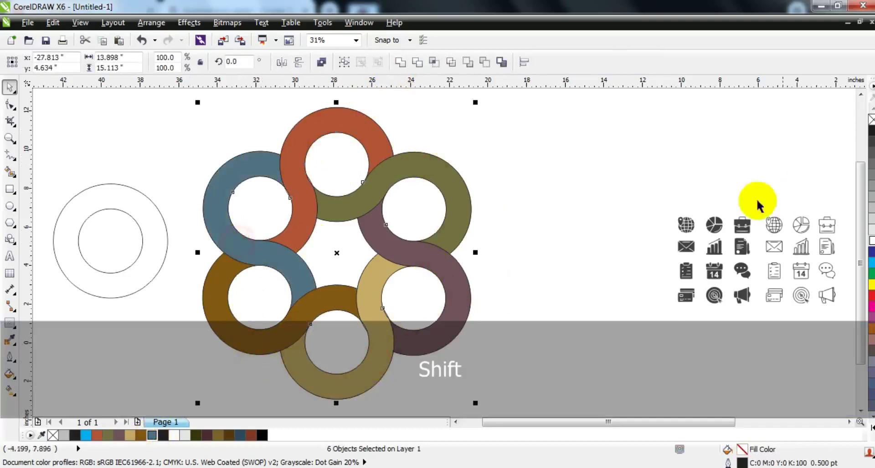
{"action": "key", "text": "F3"}
{"action": "left_click_drag", "start_coordinate": [521, 273], "coordinate": [290, 267]}
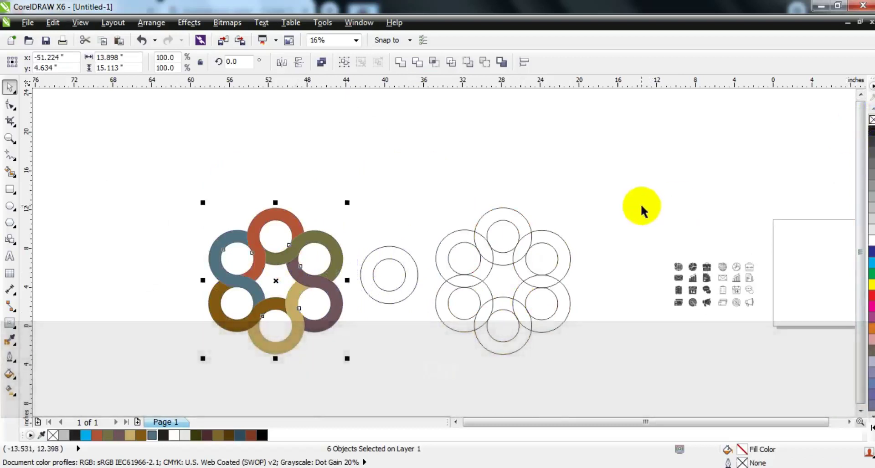
Step: Delete the six unfilled construction rings and the loose centre ring
{"action": "left_click", "coordinate": [630, 226]}
{"action": "left_click_drag", "start_coordinate": [638, 194], "coordinate": [426, 371]}
{"action": "scroll", "coordinate": [426, 371], "scroll_direction": "up", "scroll_amount": 1}
{"action": "key", "text": "Delete"}
Step: Duplicate the six coloured pieces to the right, and weld the copy into one unfilled shape with a black hairline outline
{"action": "left_click_drag", "start_coordinate": [391, 350], "coordinate": [169, 154]}
{"action": "left_click_drag", "start_coordinate": [244, 175], "coordinate": [454, 192]}
{"action": "left_click", "coordinate": [400, 63]}
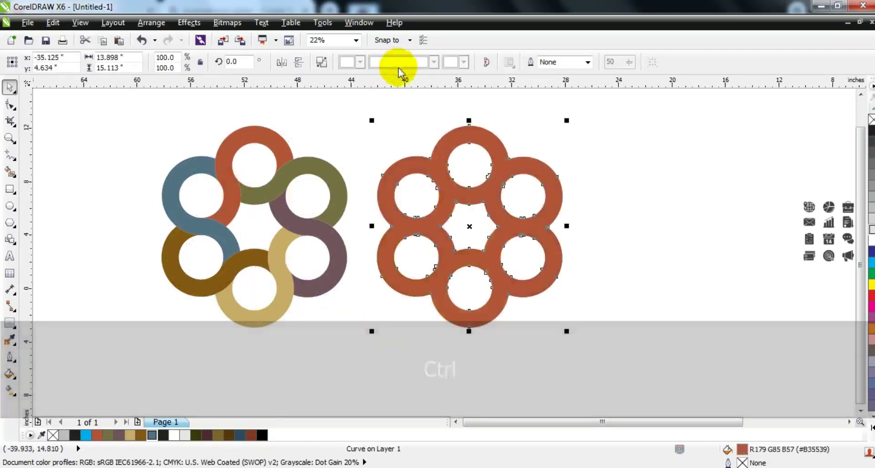
{"action": "left_click", "coordinate": [871, 120]}
{"action": "right_click", "coordinate": [870, 132]}
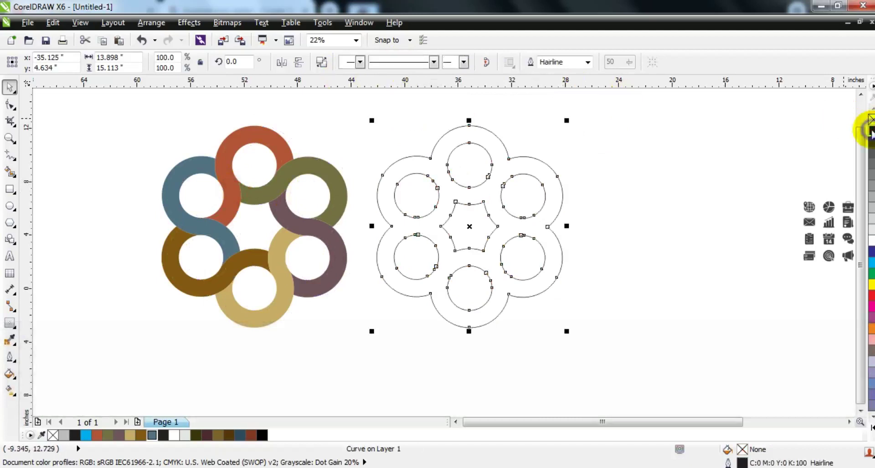
Step: Add a one-step outside contour to the welded outline with an offset of 0.35 inches
{"action": "left_click", "coordinate": [10, 323]}
{"action": "left_click_drag", "start_coordinate": [539, 190], "coordinate": [550, 182]}
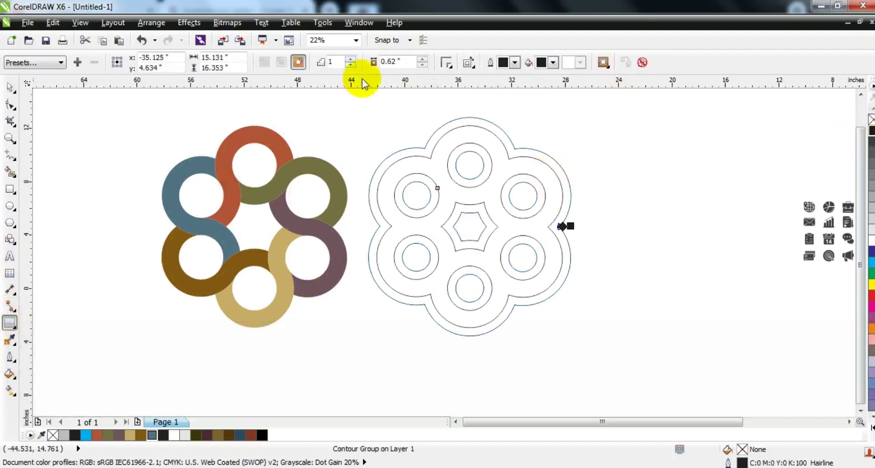
{"action": "left_click", "coordinate": [424, 66]}
{"action": "left_click", "coordinate": [424, 67]}
{"action": "left_click", "coordinate": [423, 67]}
{"action": "left_click", "coordinate": [423, 66]}
{"action": "left_click", "coordinate": [424, 66]}
{"action": "left_click", "coordinate": [423, 66]}
{"action": "left_click", "coordinate": [424, 65]}
{"action": "left_click", "coordinate": [9, 87]}
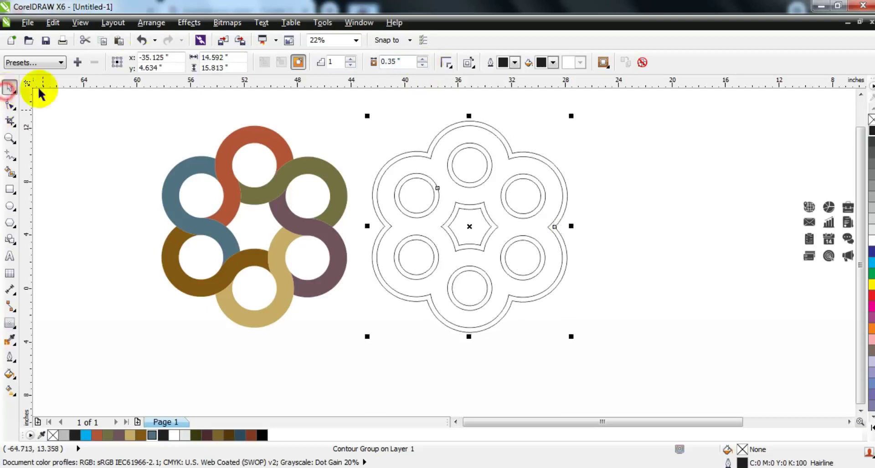
Step: Break apart the contour group to keep only the offset shape without the original curve, and fill it with 10% black
{"action": "left_click", "coordinate": [152, 23]}
{"action": "left_click", "coordinate": [157, 165]}
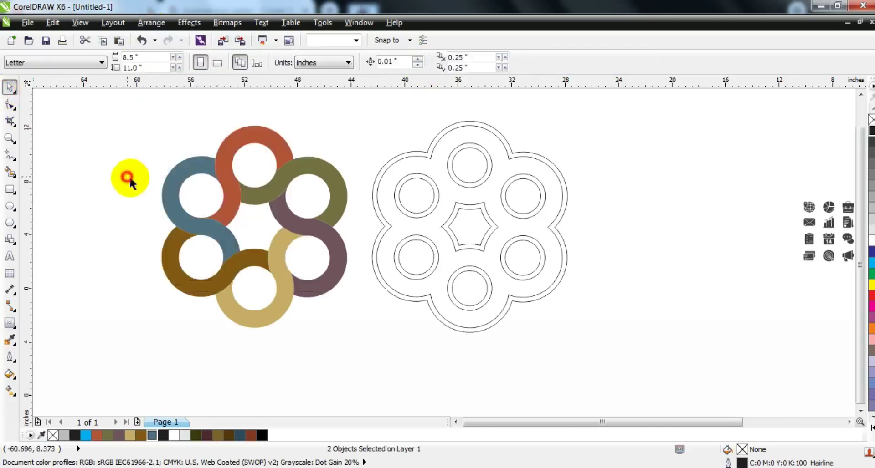
{"action": "left_click", "coordinate": [128, 179]}
{"action": "left_click", "coordinate": [513, 157]}
{"action": "key", "text": "Delete"}
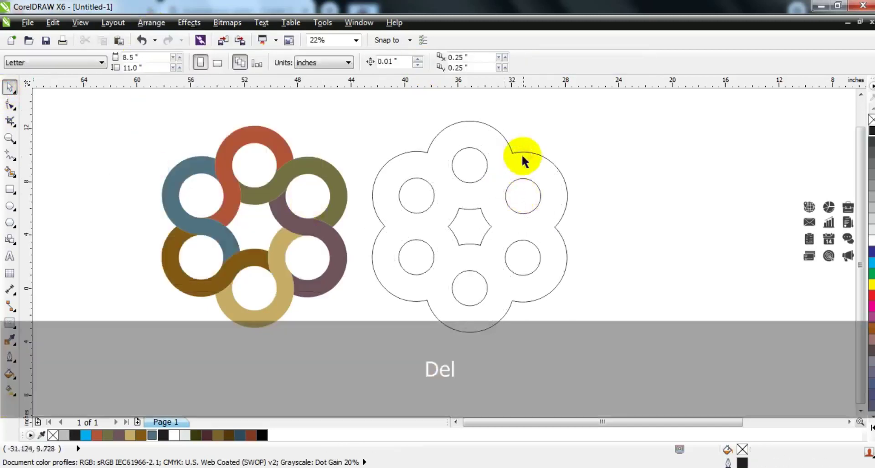
{"action": "left_click", "coordinate": [523, 159]}
{"action": "left_click", "coordinate": [871, 233]}
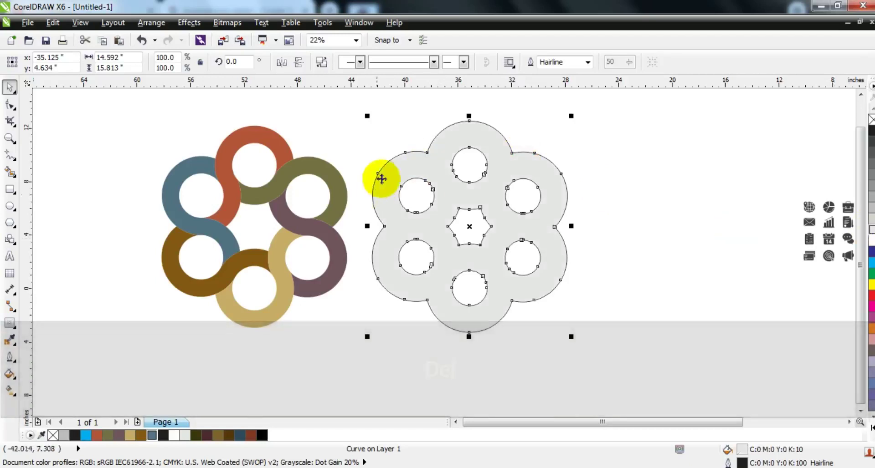
Step: Group the six coloured pieces and centre the light grey contour shape on them
{"action": "left_click_drag", "start_coordinate": [382, 121], "coordinate": [180, 336]}
{"action": "key", "text": "ctrl+g"}
{"action": "left_click", "coordinate": [401, 225]}
{"action": "left_click", "coordinate": [323, 228], "text": "shift"}
{"action": "key", "text": "c"}
{"action": "key", "text": "F4"}
{"action": "key", "text": "Escape"}
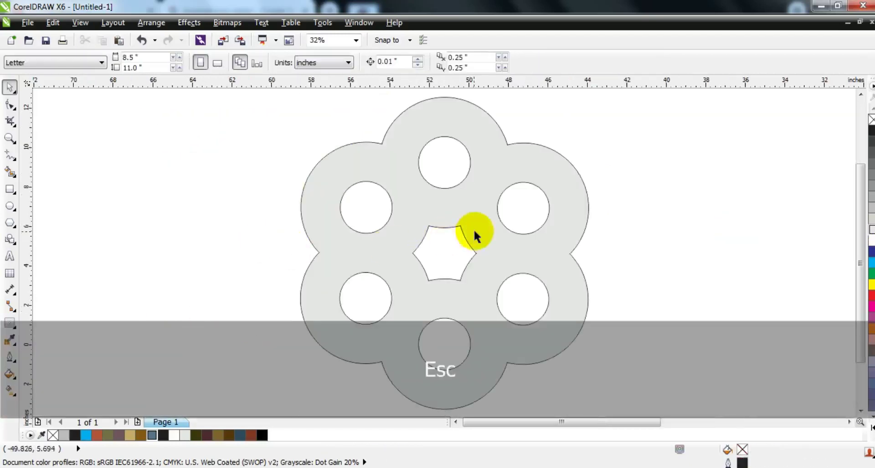
Step: Send the light grey contour shape behind the coloured pieces and remove its outline
{"action": "left_click", "coordinate": [474, 230]}
{"action": "key", "text": "shift+Page_Down"}
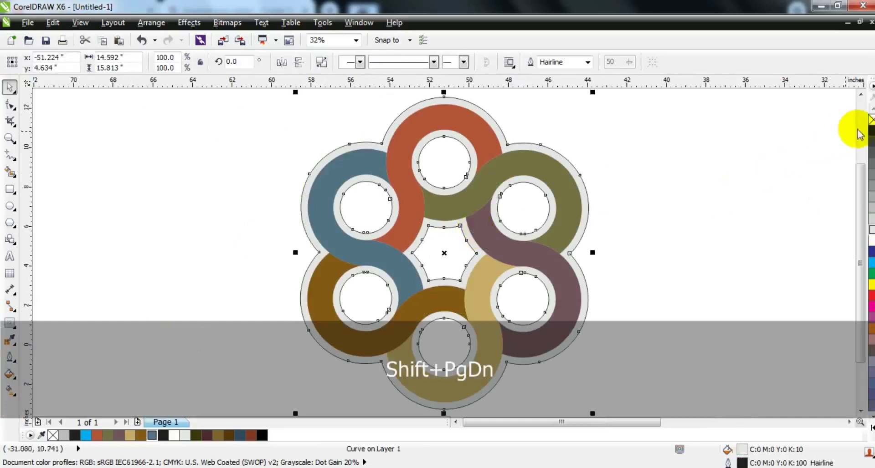
{"action": "right_click", "coordinate": [871, 120]}
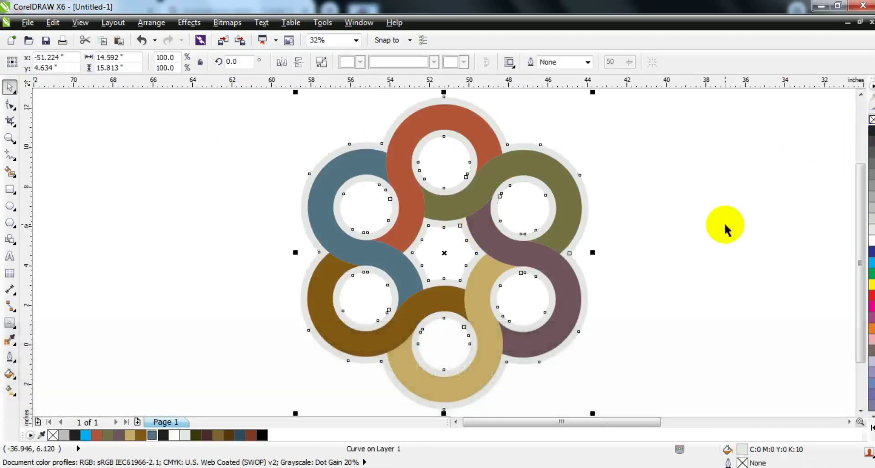
{"action": "left_click", "coordinate": [723, 230]}
Step: Apply a linear gradient to the olive piece, darkening to deep olive where it meets the red-brown piece
{"action": "left_click", "coordinate": [472, 209]}
{"action": "key", "text": "g"}
{"action": "left_click_drag", "start_coordinate": [492, 188], "coordinate": [391, 205]}
{"action": "left_click_drag", "start_coordinate": [196, 436], "coordinate": [391, 203]}
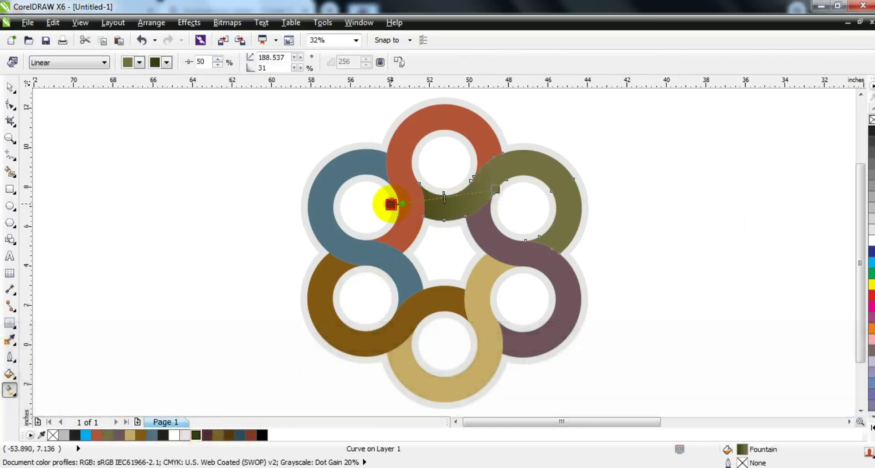
Step: Apply a linear gradient to the purple-brown piece, darkening to deep plum at its upper end under the olive piece
{"action": "left_click", "coordinate": [513, 249]}
{"action": "left_click_drag", "start_coordinate": [545, 335], "coordinate": [474, 212]}
{"action": "left_click_drag", "start_coordinate": [206, 435], "coordinate": [477, 220]}
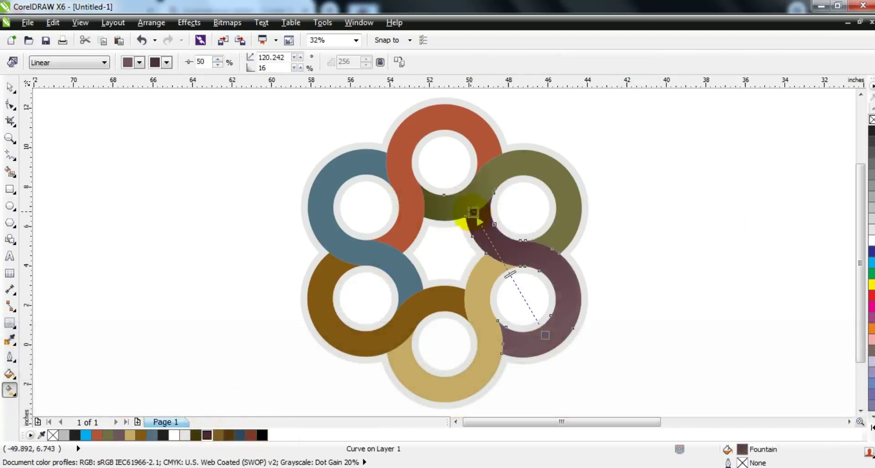
Step: Apply a linear gradient to the tan piece, darkening to deep khaki at its upper end under the purple-brown piece
{"action": "left_click", "coordinate": [483, 297]}
{"action": "left_click_drag", "start_coordinate": [461, 379], "coordinate": [494, 282]}
{"action": "left_click_drag", "start_coordinate": [220, 436], "coordinate": [492, 290]}
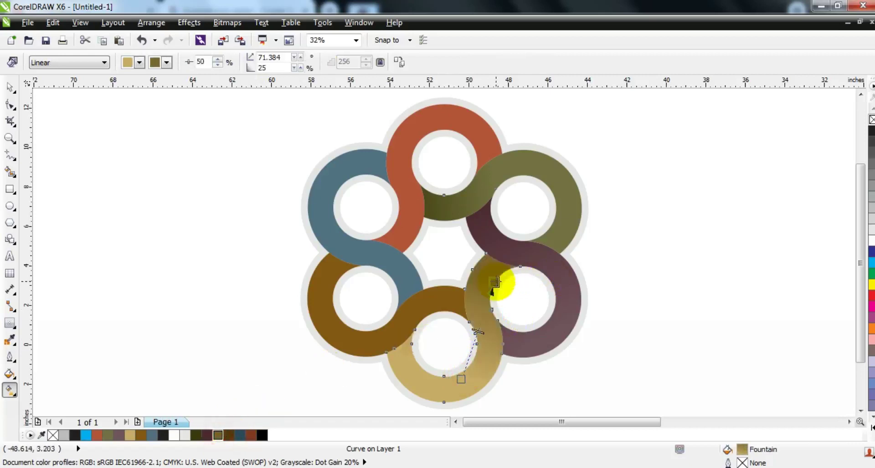
Step: Apply linear gradients to the brown and blue pieces, darkening each to its deep shade at the inner end under the neighbouring piece
{"action": "left_click", "coordinate": [419, 323]}
{"action": "left_click_drag", "start_coordinate": [351, 319], "coordinate": [445, 319]}
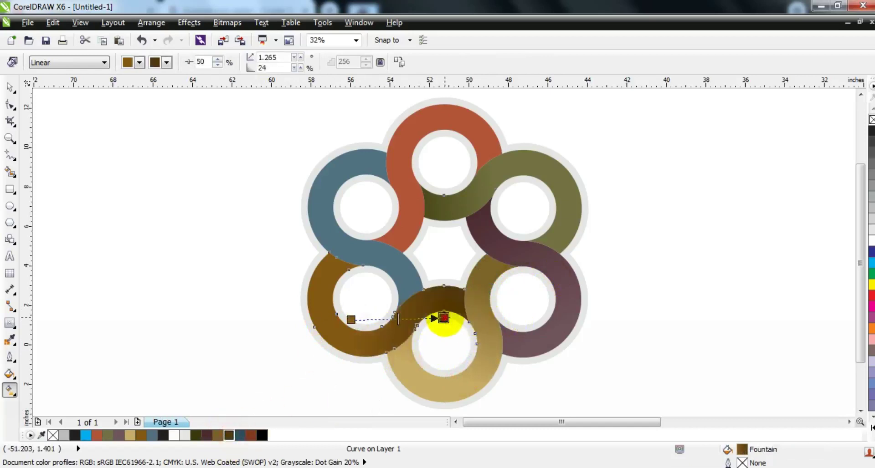
{"action": "left_click", "coordinate": [400, 282]}
{"action": "left_click_drag", "start_coordinate": [357, 217], "coordinate": [383, 295]}
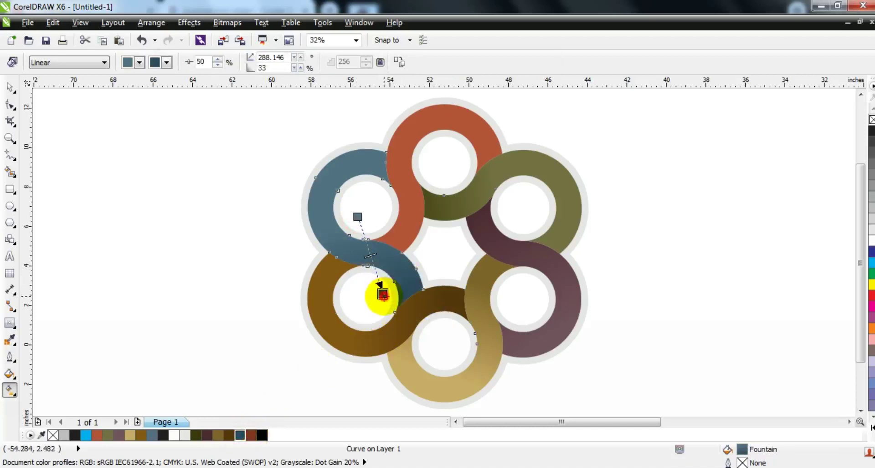
{"action": "left_click", "coordinate": [401, 235]}
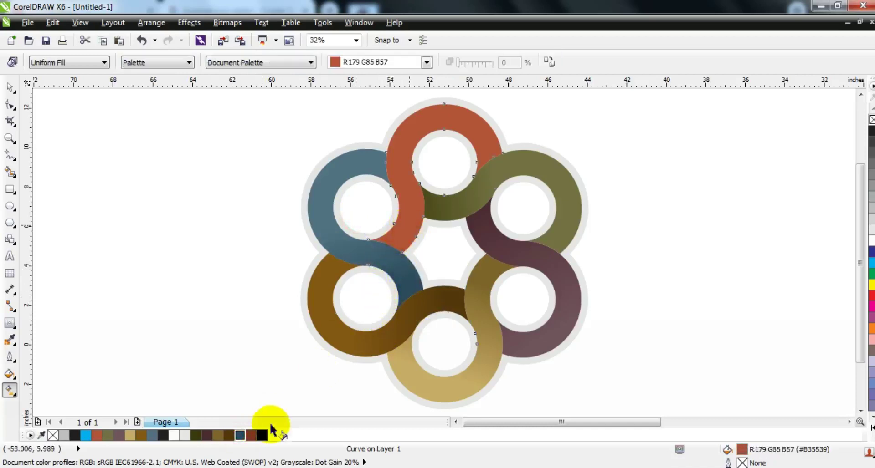
{"action": "left_click_drag", "start_coordinate": [392, 260], "coordinate": [391, 258]}
{"action": "left_click_drag", "start_coordinate": [250, 436], "coordinate": [391, 255]}
{"action": "key", "text": "ctrl+z"}
{"action": "key", "text": "ctrl+z"}
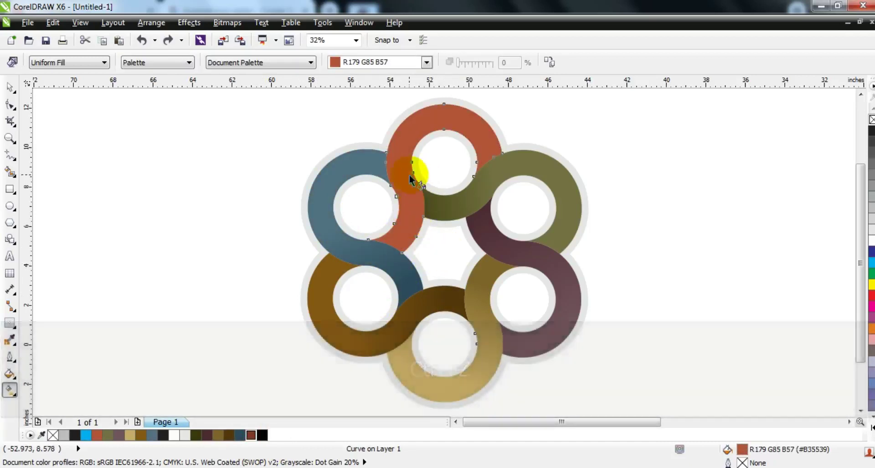
Step: Apply a linear gradient to the red-brown piece, darkening to deep red-brown at its lower end under the blue piece
{"action": "left_click_drag", "start_coordinate": [414, 147], "coordinate": [394, 224]}
{"action": "left_click_drag", "start_coordinate": [251, 435], "coordinate": [394, 223]}
{"action": "left_click_drag", "start_coordinate": [414, 163], "coordinate": [425, 155]}
{"action": "left_click", "coordinate": [15, 87]}
{"action": "left_click", "coordinate": [111, 219]}
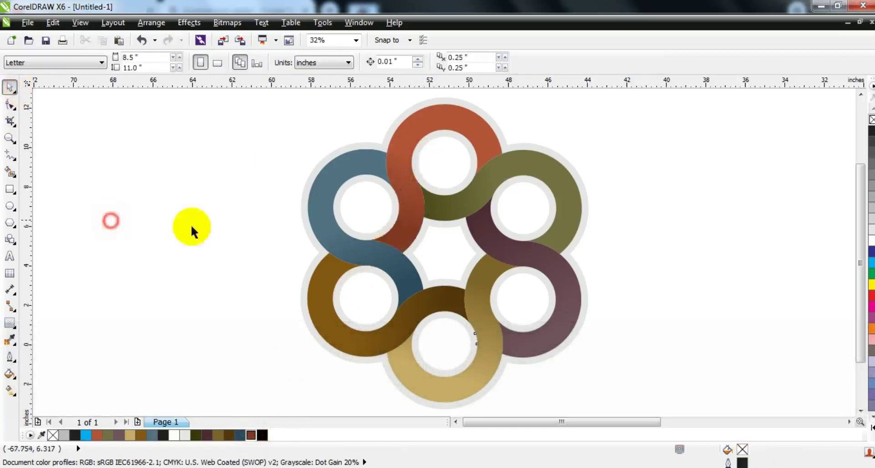
Step: Group the six gradient pieces together with the light grey backing shape
{"action": "key", "text": "F3"}
{"action": "key", "text": "Escape"}
{"action": "left_click_drag", "start_coordinate": [586, 332], "coordinate": [338, 150]}
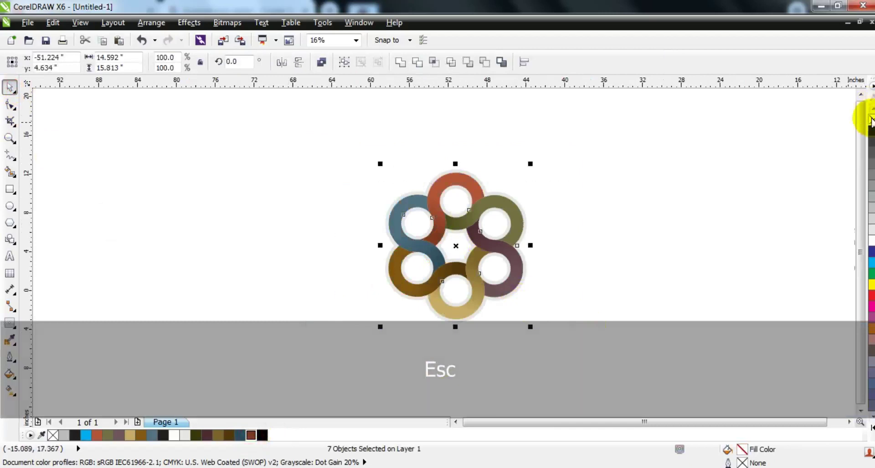
{"action": "key", "text": "ctrl+g"}
{"action": "key", "text": "F4"}
{"action": "key", "text": "Escape"}
Step: Place solid dark icons inside the six rings and the target icon in the middle, and preview the artwork full screen
{"action": "left_click_drag", "start_coordinate": [192, 274], "coordinate": [519, 244]}
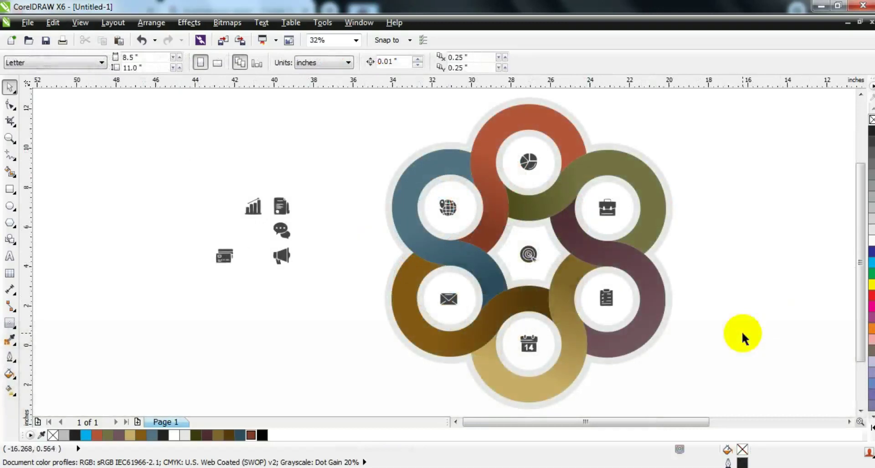
{"action": "key", "text": "F9"}
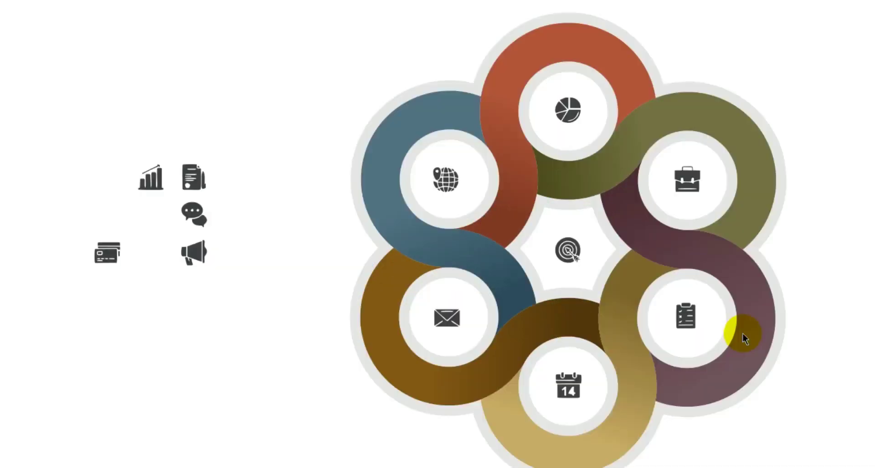